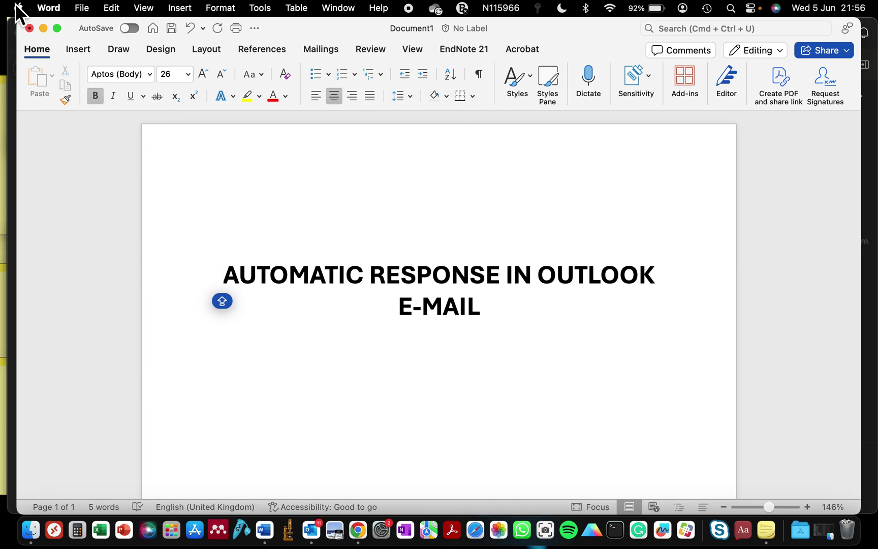
Minimize Word, switch to Outlook and review the sent 'meeting' email and its automatic reply.
click(44, 30)
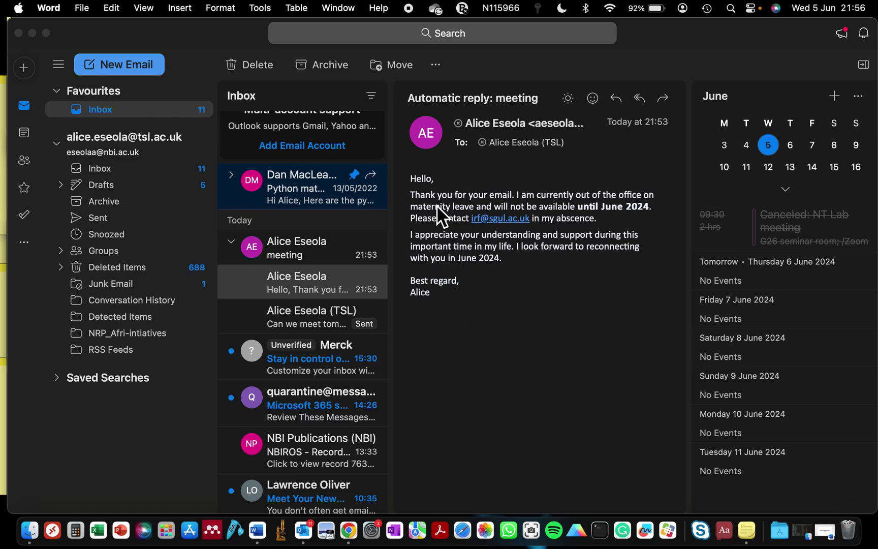
click(412, 176)
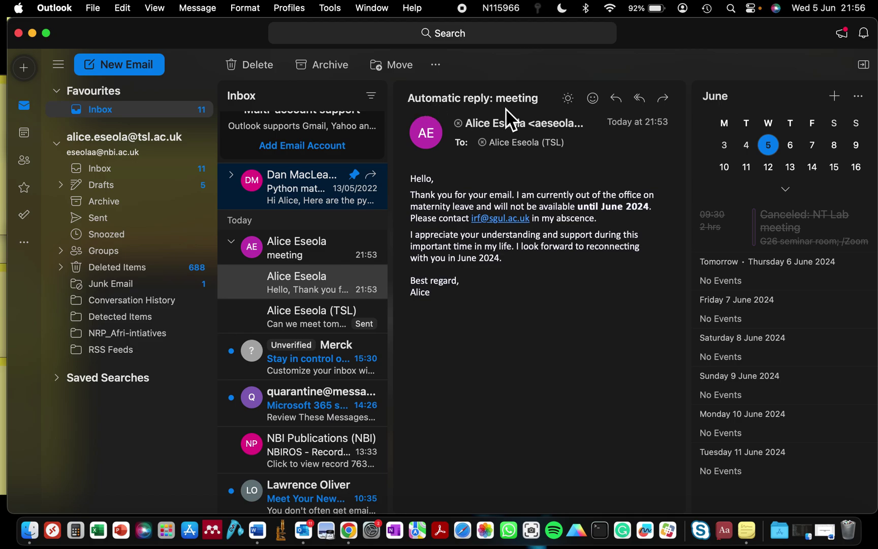
click(326, 316)
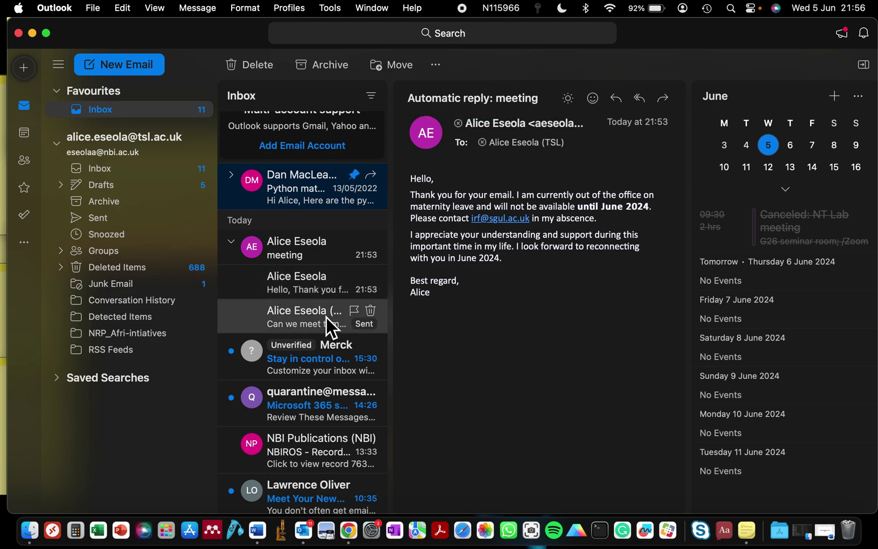
click(309, 283)
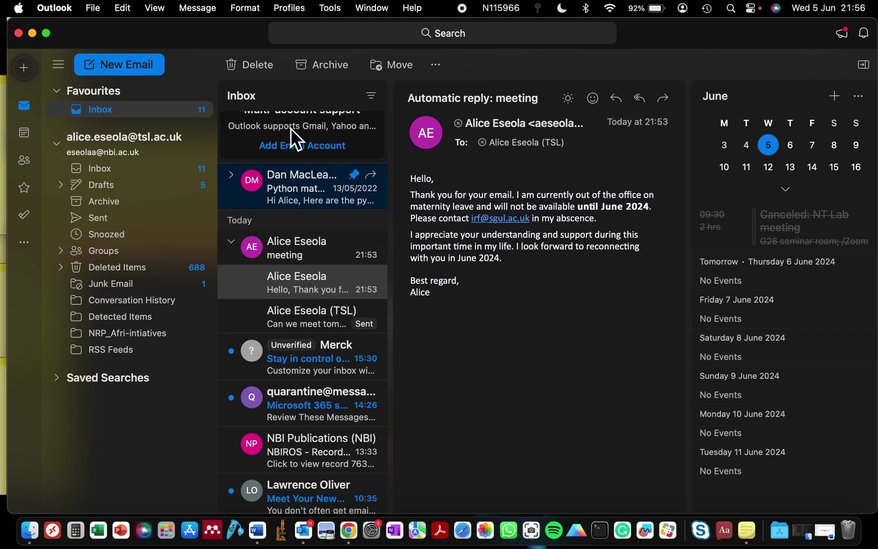
Open Tools > Automatic Replies and tick 'Send automatic replies' for the account, leaving the reply empty.
click(331, 9)
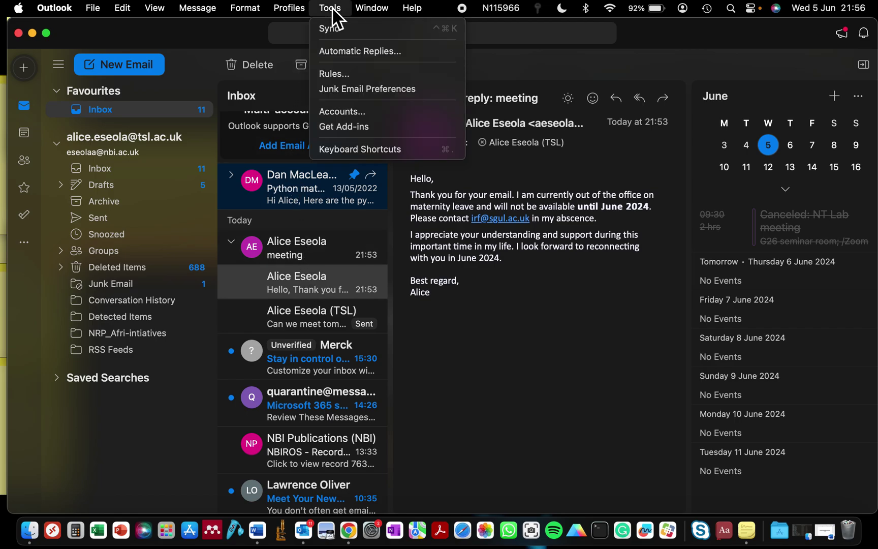
click(338, 51)
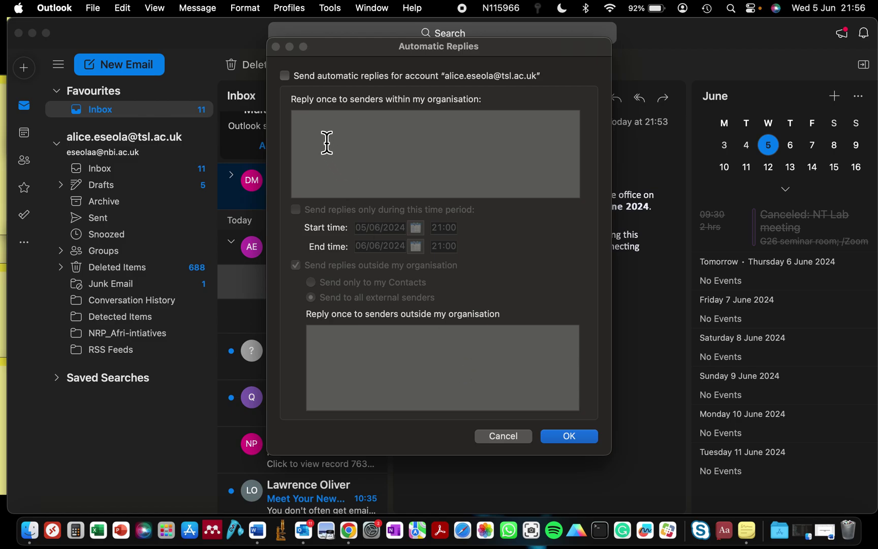
click(285, 76)
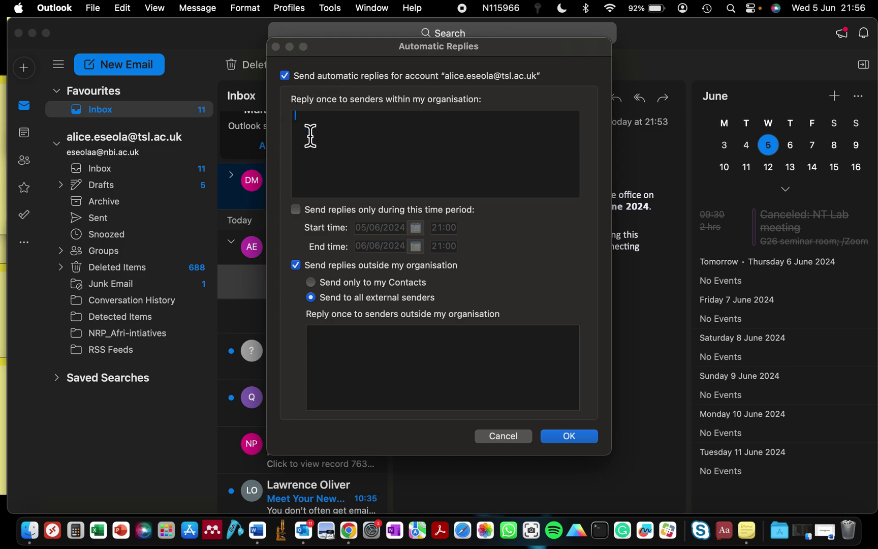
text(BHBJ)
key(BackSpace)
key(BackSpace)
key(BackSpace)
key(BackSpace)
Cancel the Automatic Replies dialog and select the body text of the earlier automatic reply email.
drag(361, 51, 142, 100)
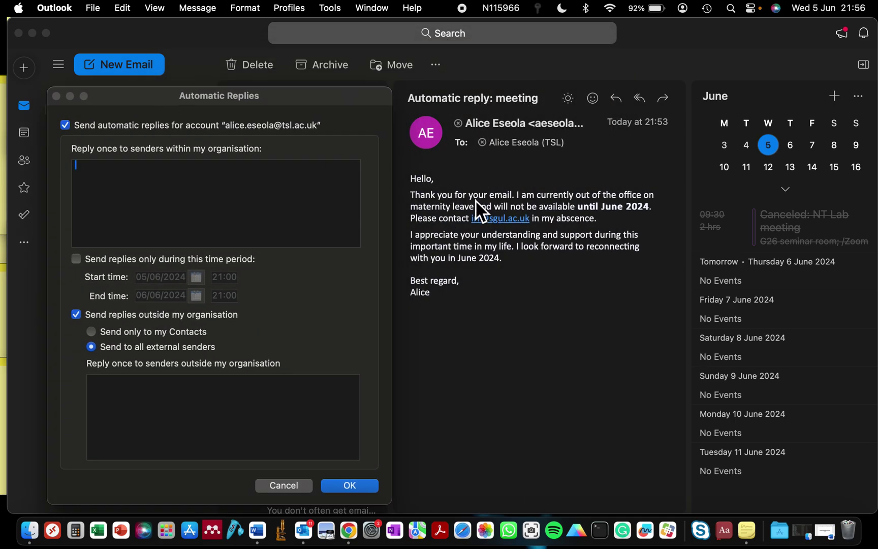
click(285, 489)
drag(432, 295, 409, 177)
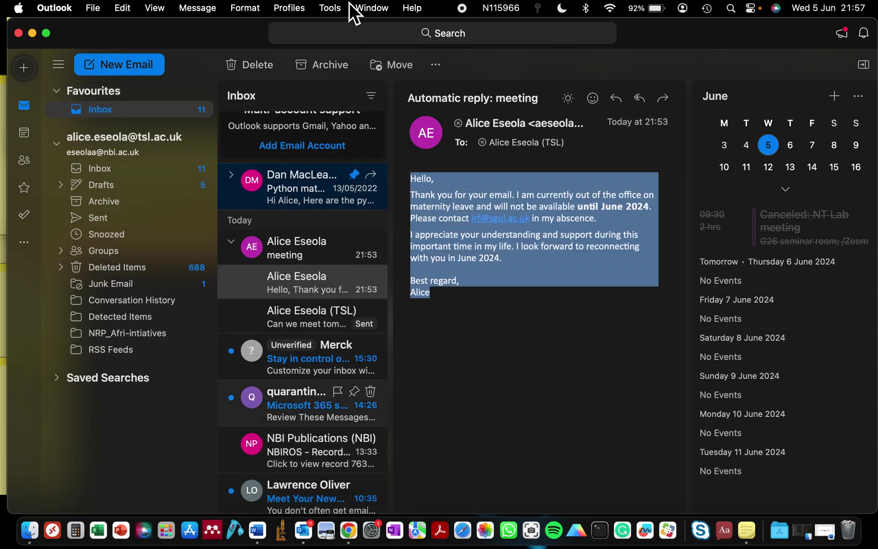
Reopen Automatic Replies with 'Send automatic replies' ticked again.
click(330, 7)
click(332, 51)
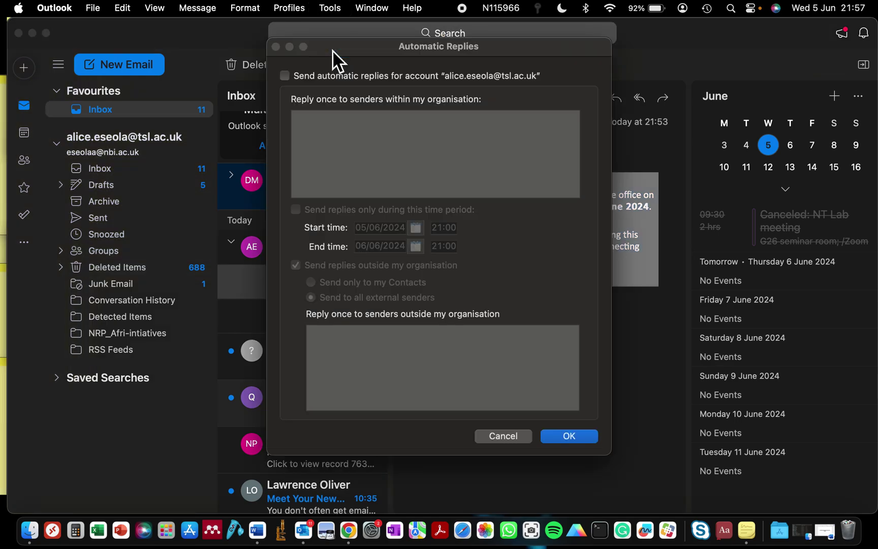
click(288, 78)
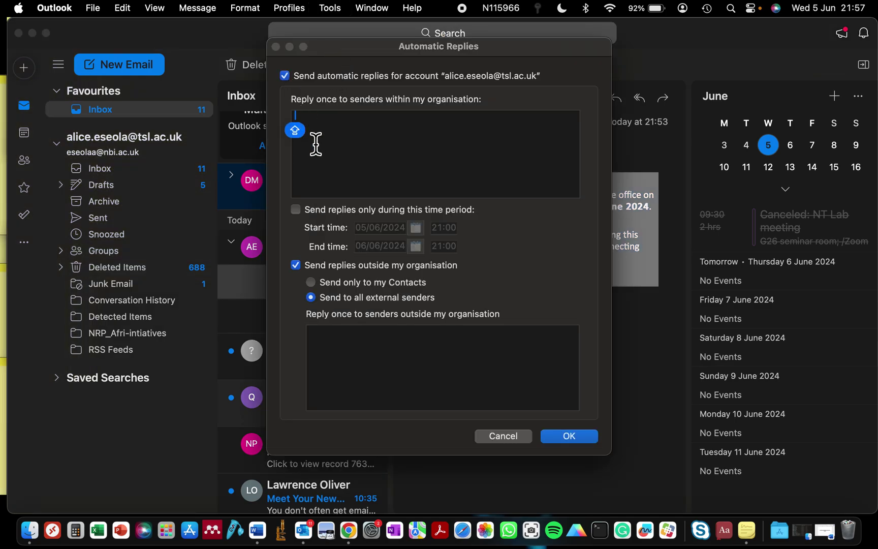
Paste the out-of-office message into the internal reply and try trimming its closing paragraph.
key(super+v)
scroll(315, 139, up, 3)
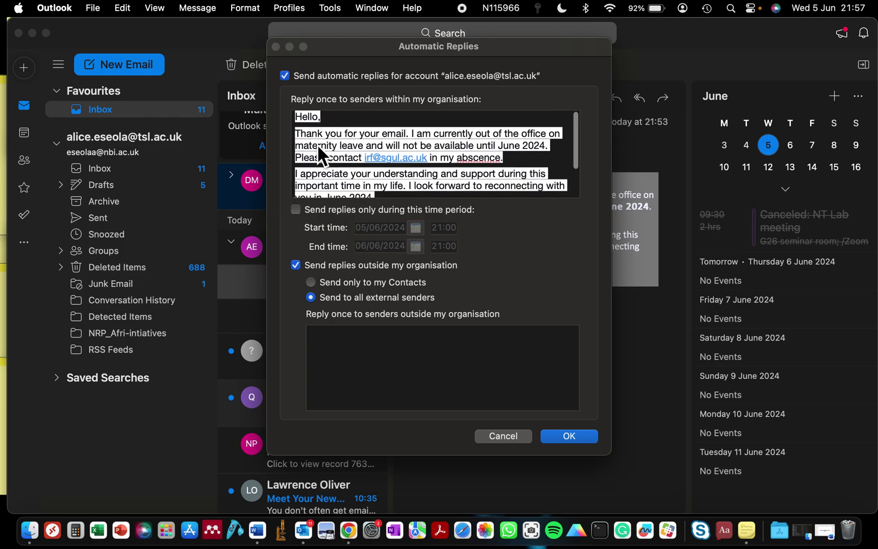
scroll(317, 144, down, 5)
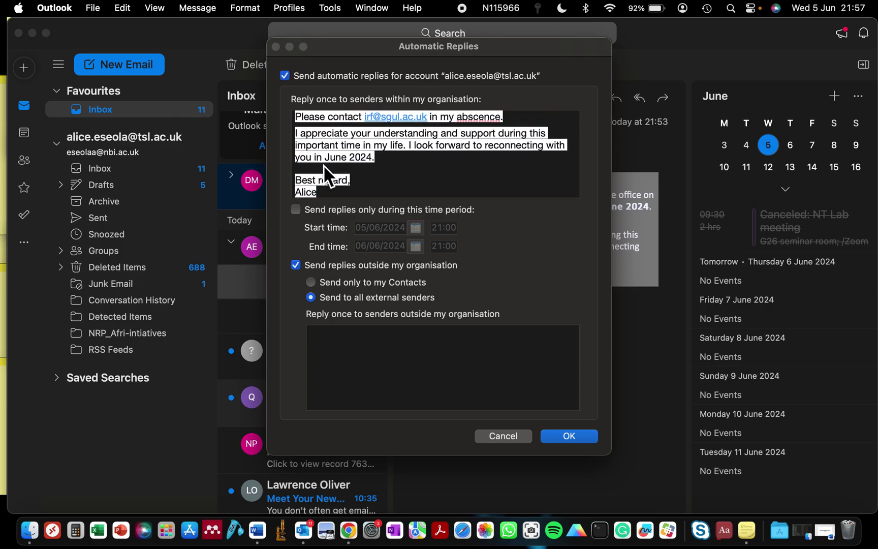
scroll(324, 166, up, 3)
scroll(328, 171, down, 3)
click(321, 180)
drag(378, 161, 302, 162)
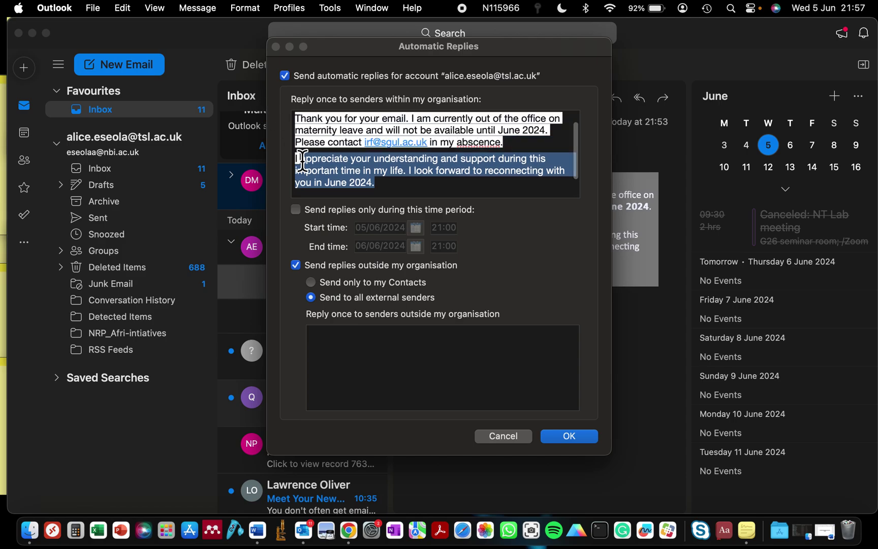
key(BackSpace)
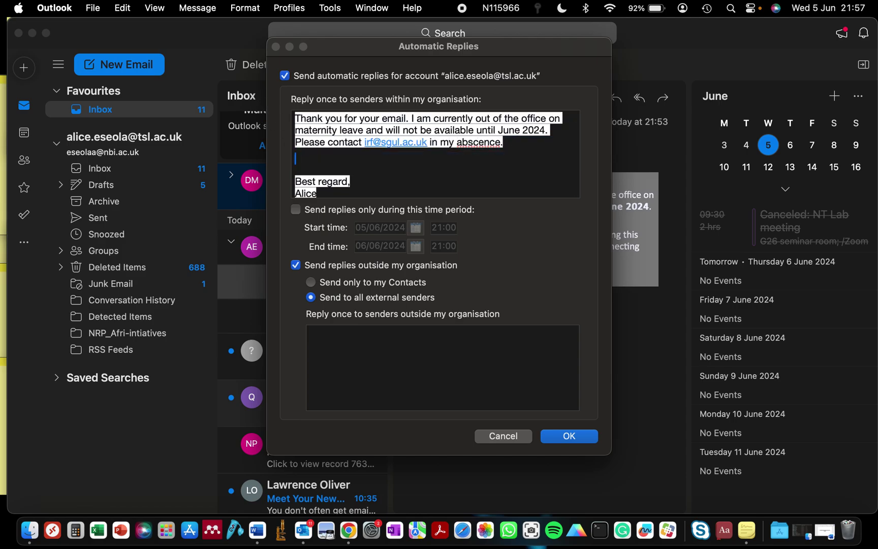
Re-paste the message fresh and delete its 'I appreciate your understanding' paragraph.
key(super+a)
key(BackSpace)
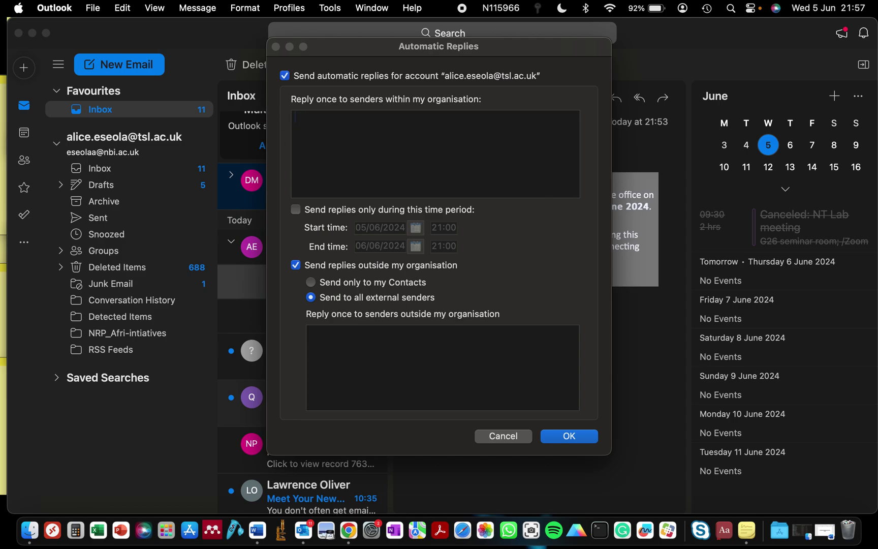
right_click(310, 133)
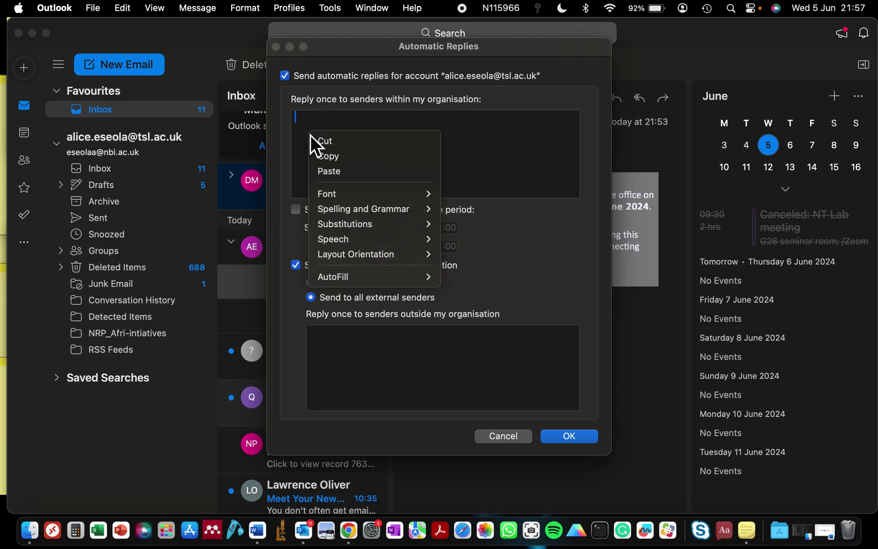
click(343, 172)
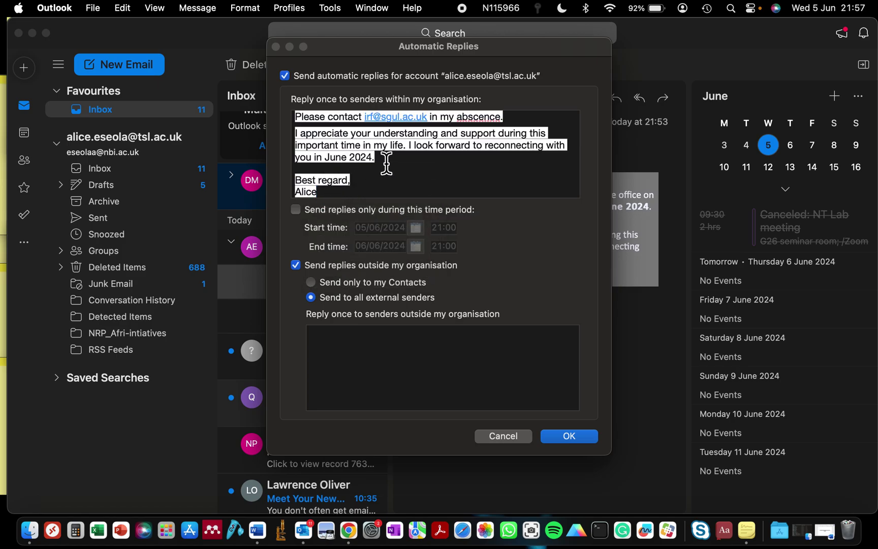
drag(376, 158, 297, 133)
key(BackSpace)
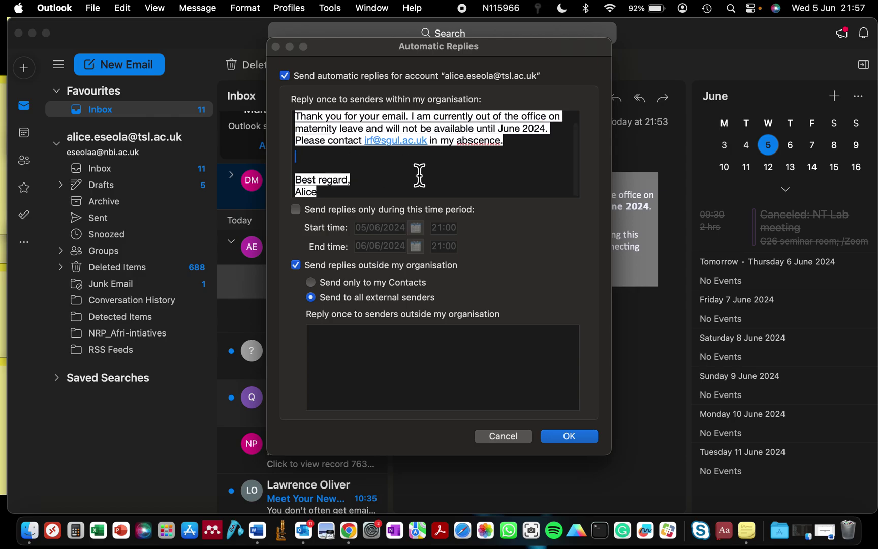
scroll(420, 176, up, 2)
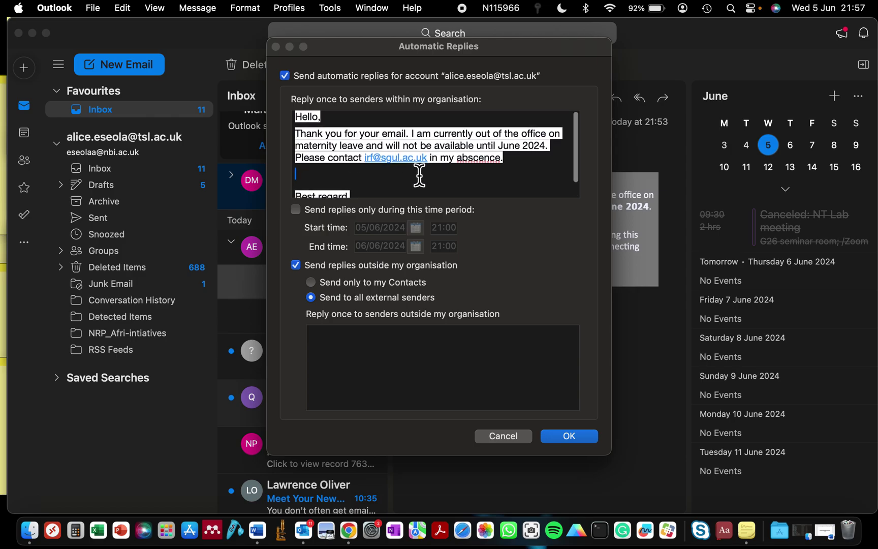
Limit replies to 05/06/2024 00:00 through 06/06/2024 23:59, setting the start hour to 00.
click(299, 212)
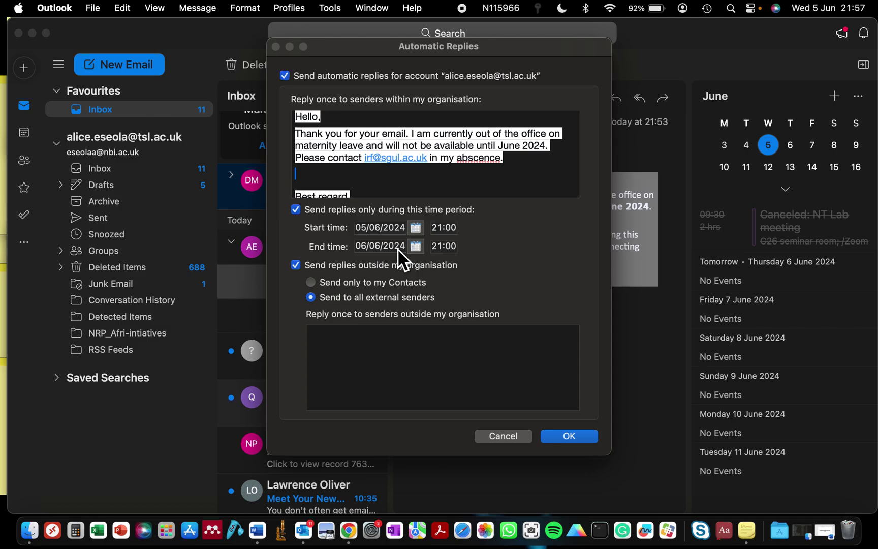
click(437, 230)
click(440, 247)
text(00)
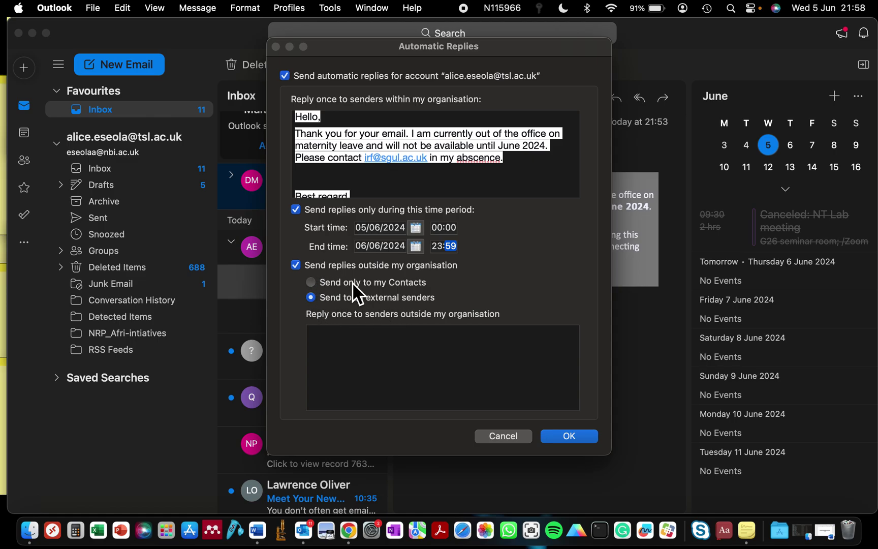
Enter 'I am away from office and will reply you as soon as I am back' as the external reply.
click(336, 340)
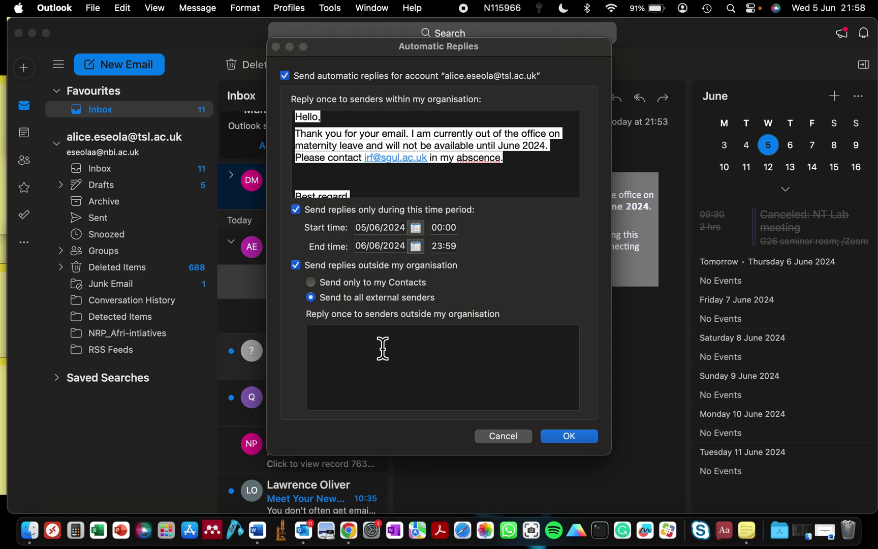
text(I am away from office and wi)
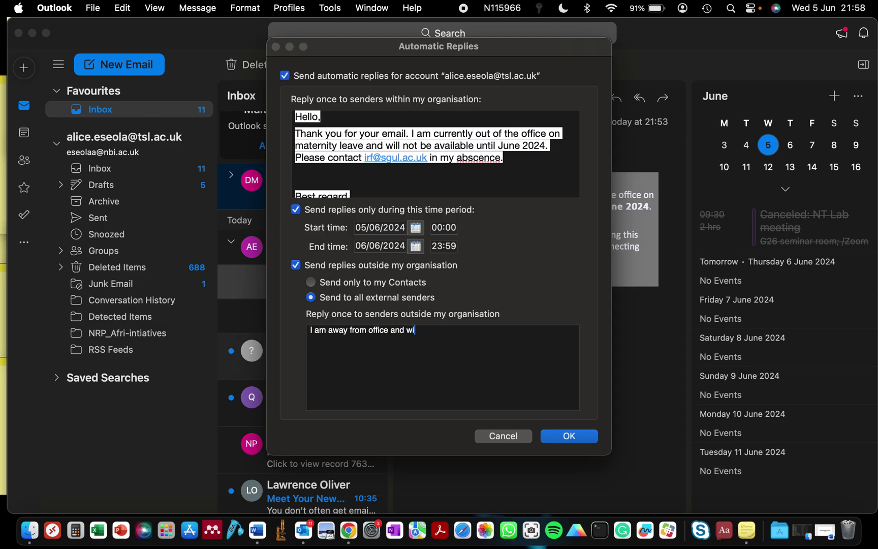
text(ll reply you as soon as I am back)
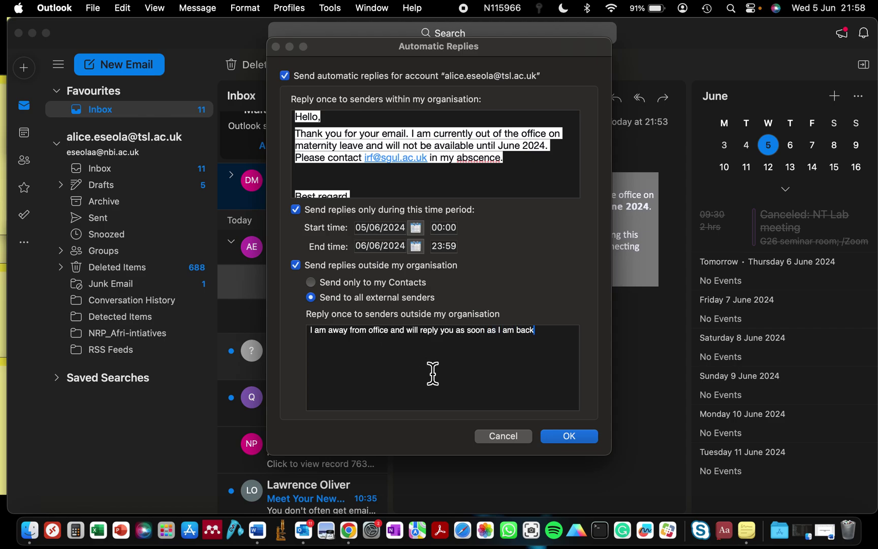
Confirm with OK and check the yellow 'Automatic replies are on' banner in the mailbox.
click(554, 437)
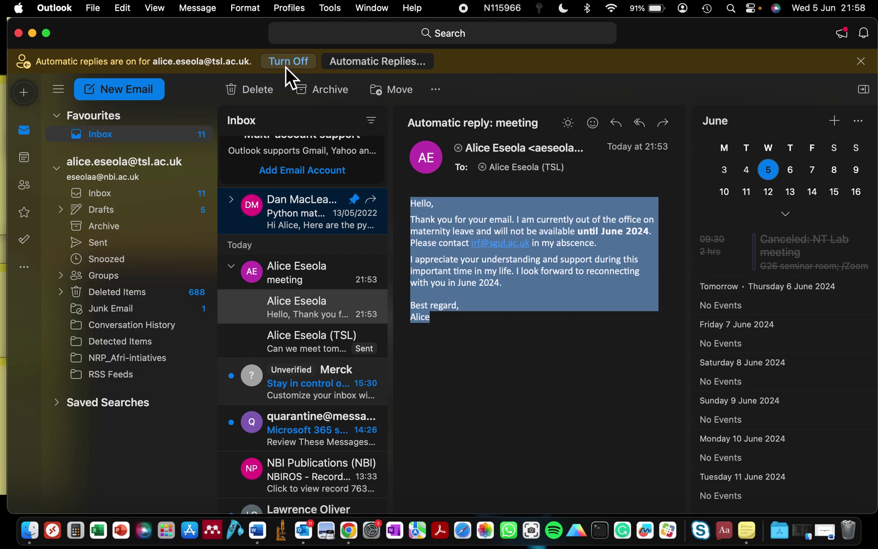
scroll(293, 223, up, 3)
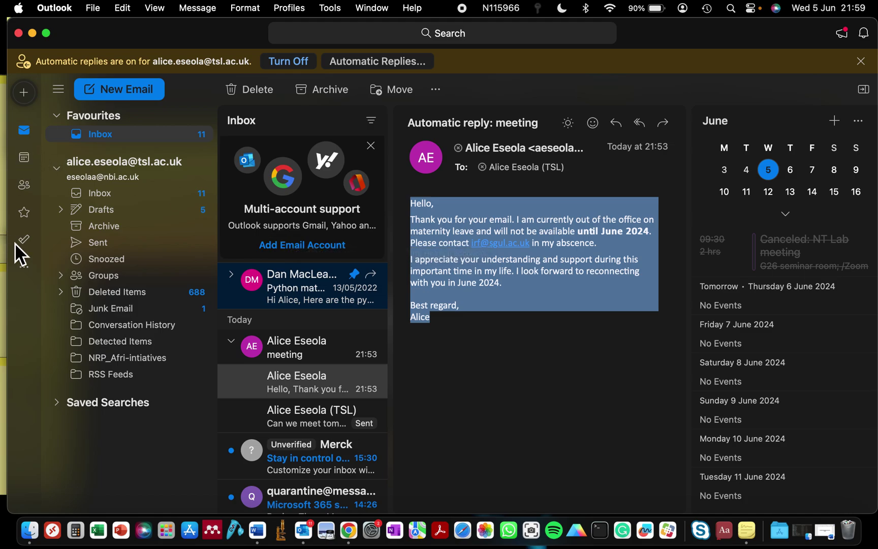
click(23, 273)
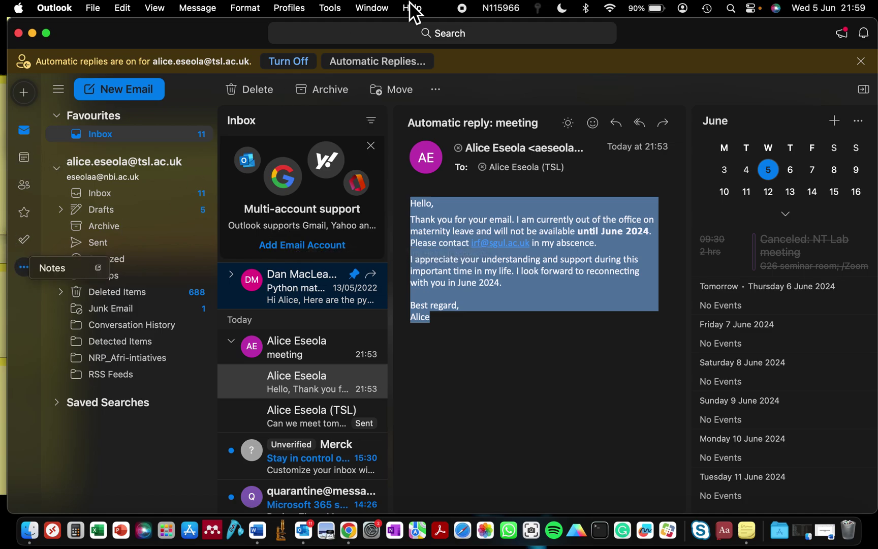